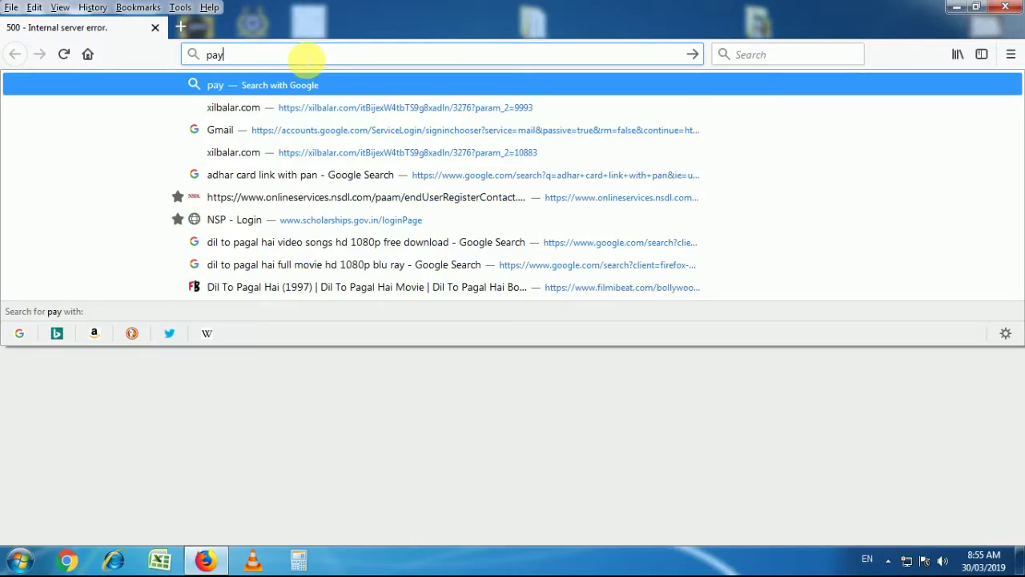
# Go to payroll.orpgujarat.com and open the School Sign in form of the Payroll System.
pyautogui.write('roll')
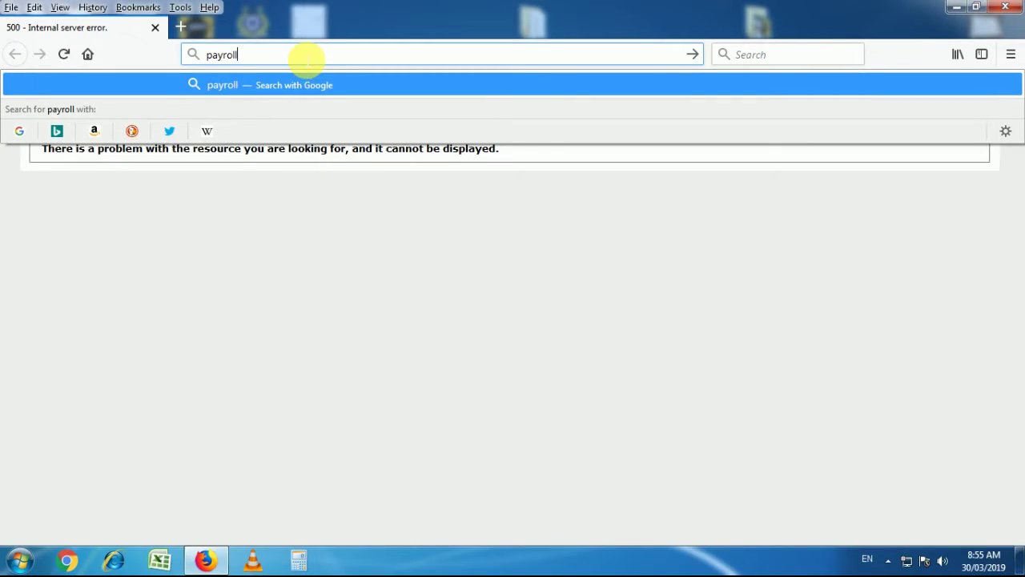
pyautogui.write('.o')
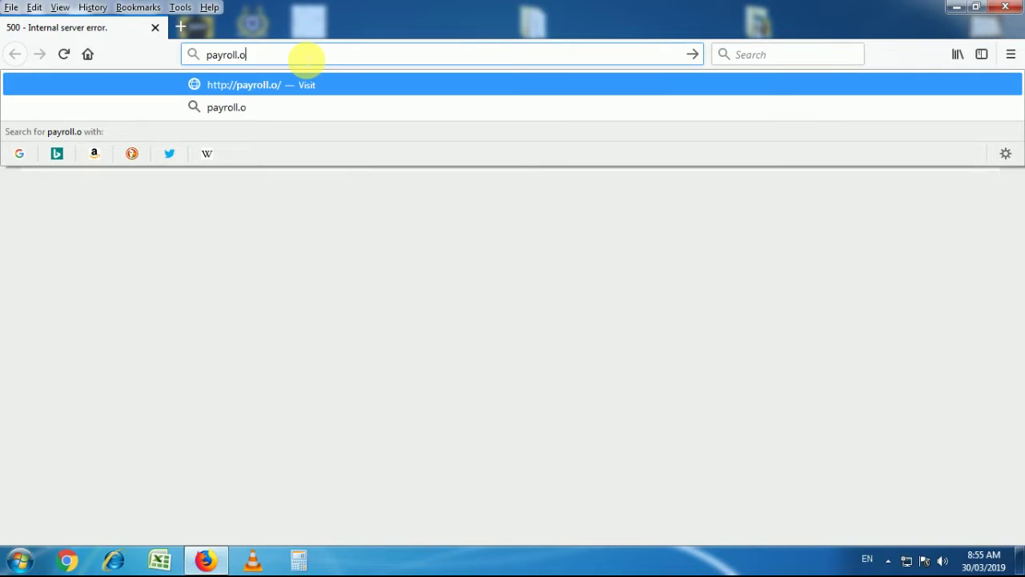
pyautogui.write('rpgu')
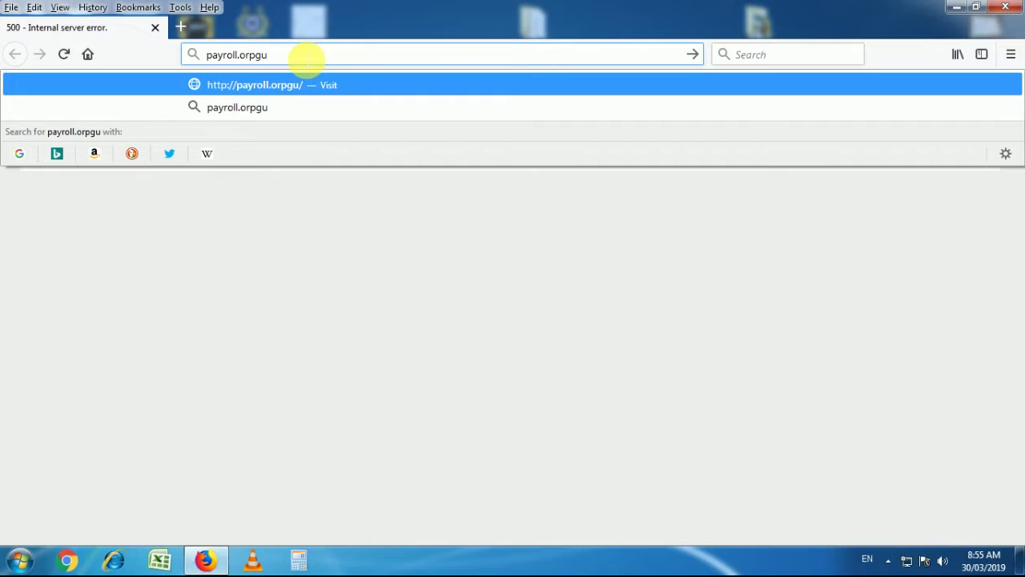
pyautogui.write('jarat.com')
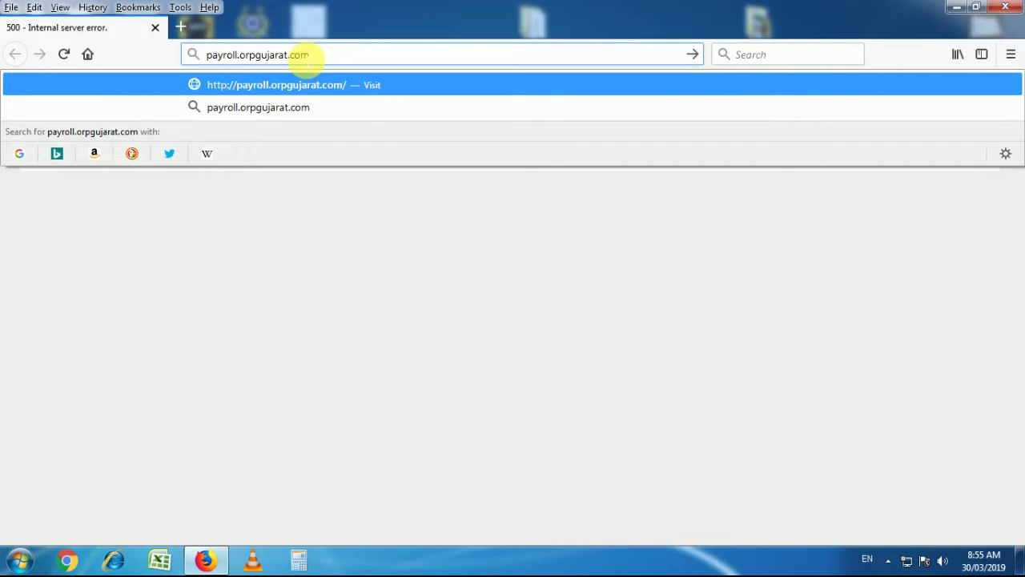
pyautogui.press('Return')
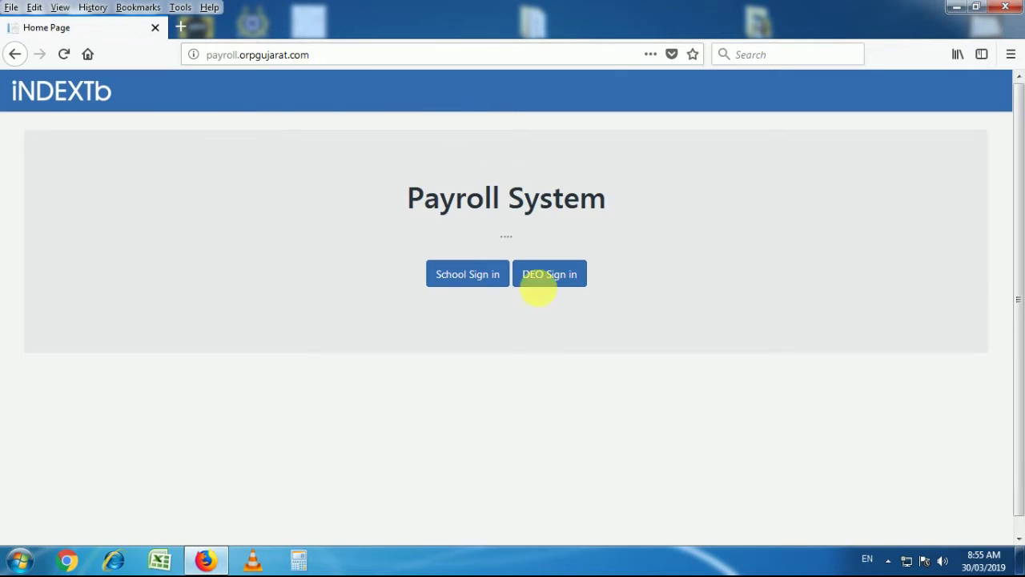
pyautogui.click(474, 280)
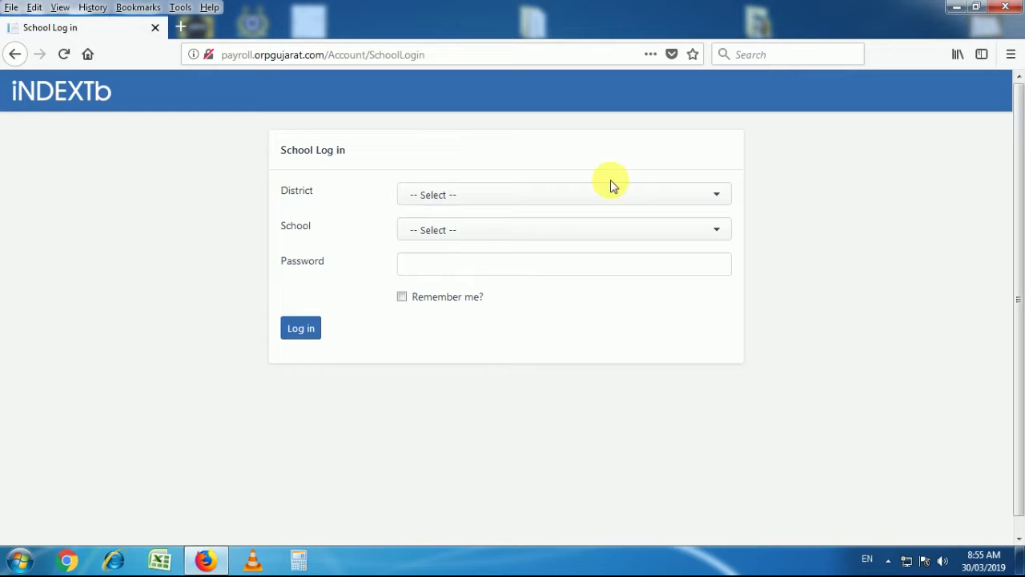
# Choose Surat as the district and S. P. Madresa High School, Motaminya-Mangrol as the school in the login form.
pyautogui.click(547, 196)
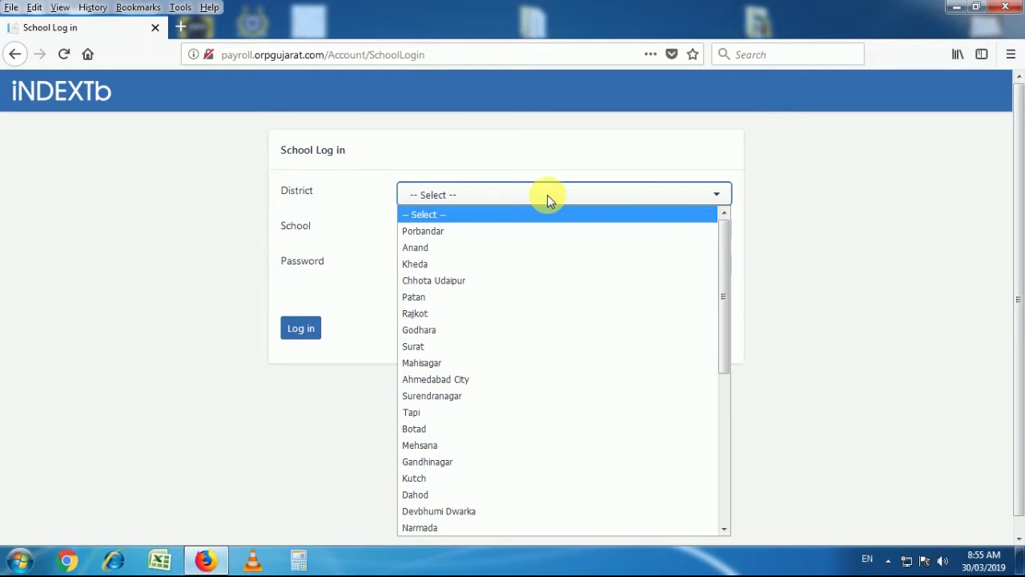
pyautogui.scroll(-6, 543, 396)
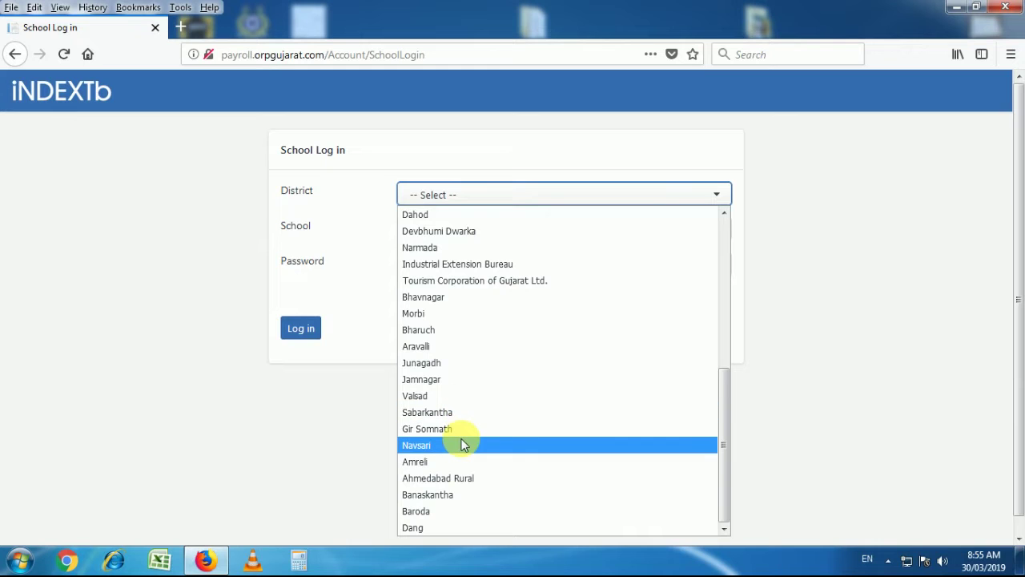
pyautogui.press('s')
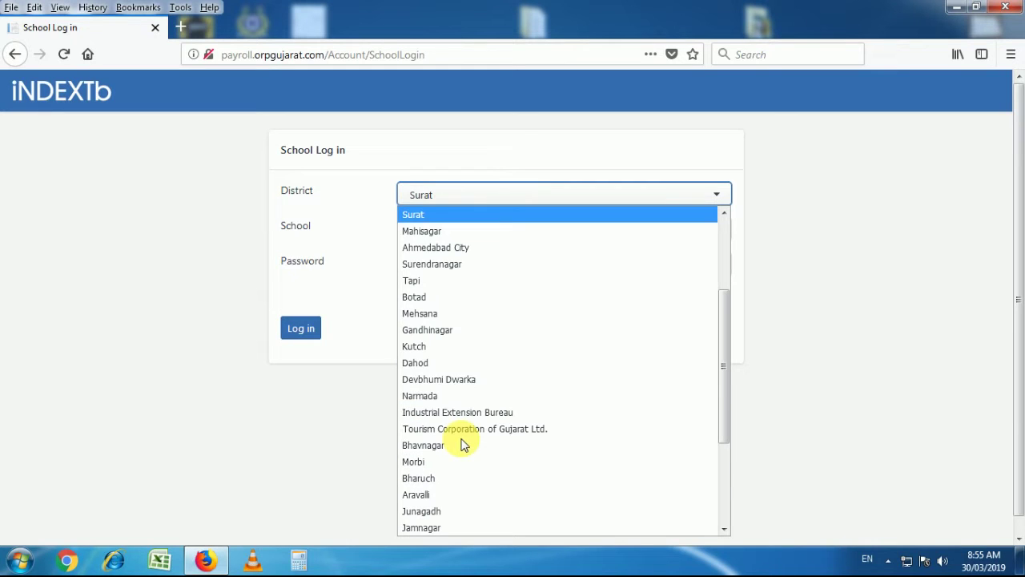
pyautogui.click(426, 222)
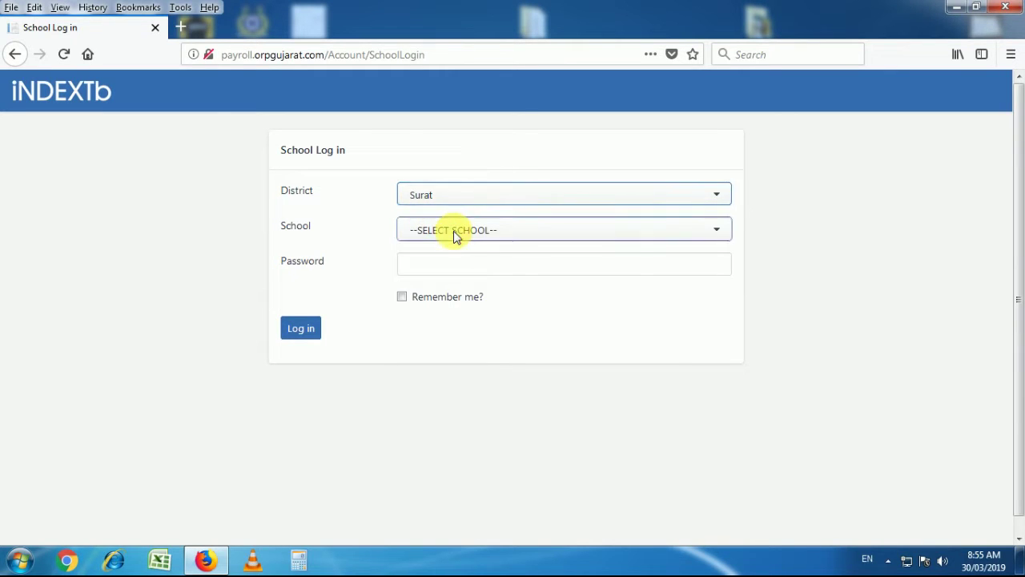
pyautogui.click(454, 231)
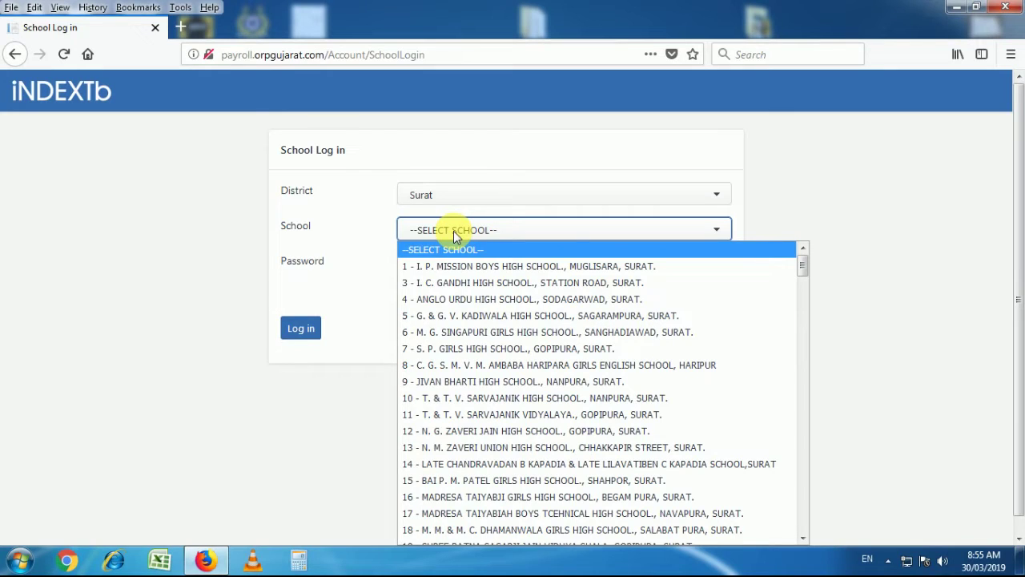
pyautogui.moveTo(801, 269); pyautogui.dragTo(817, 496)
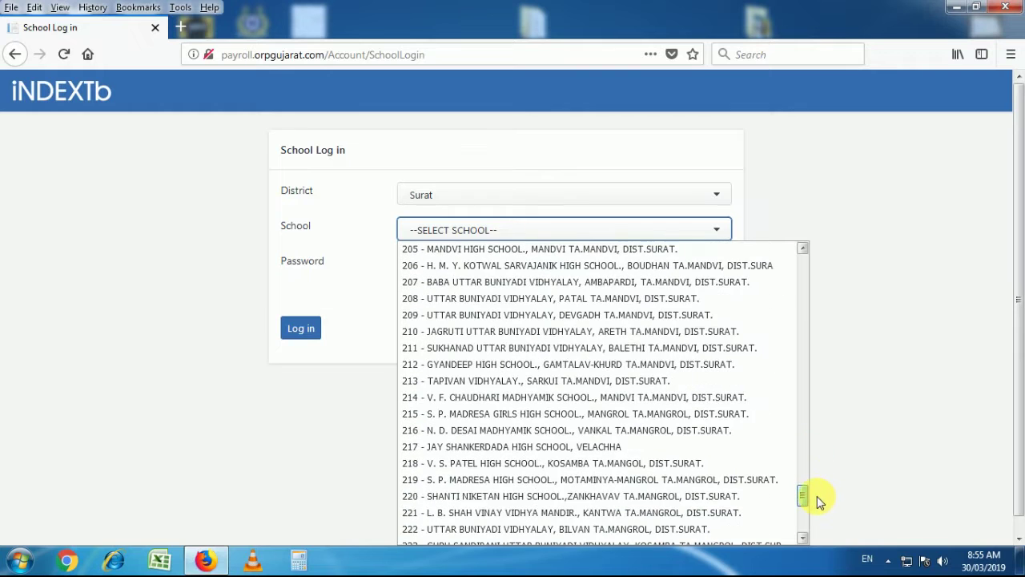
pyautogui.click(524, 481)
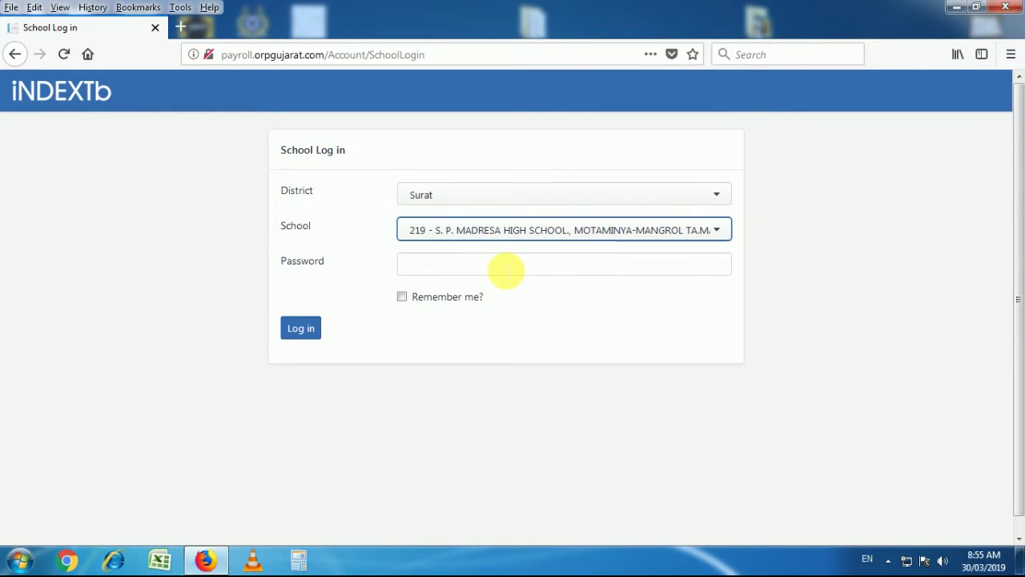
# Log in with the account password copied from the open Word document and decline saving it in the browser.
pyautogui.click(505, 267)
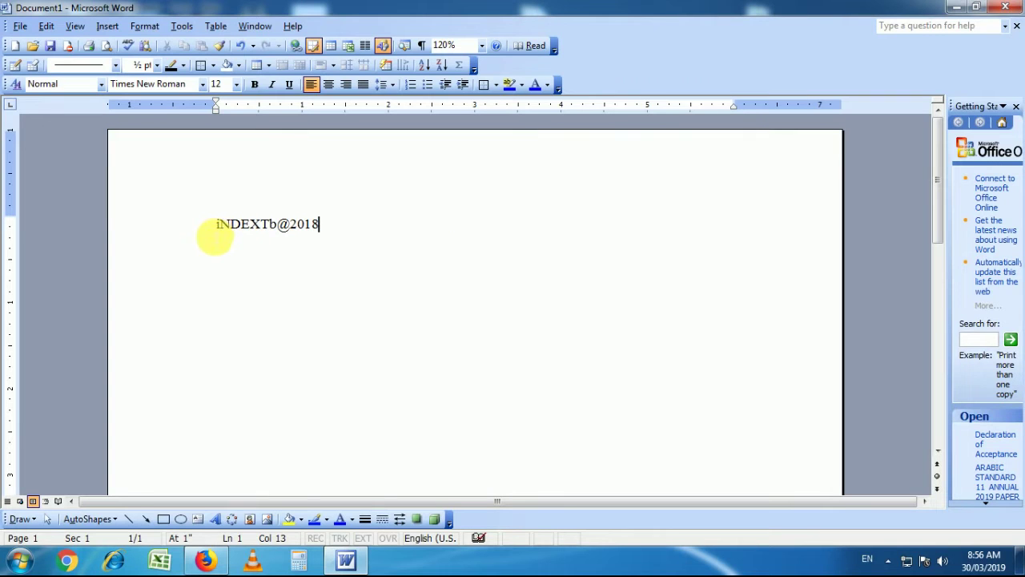
pyautogui.moveTo(215, 229); pyautogui.dragTo(321, 229)
pyautogui.hotkey('ctrl', 'c')
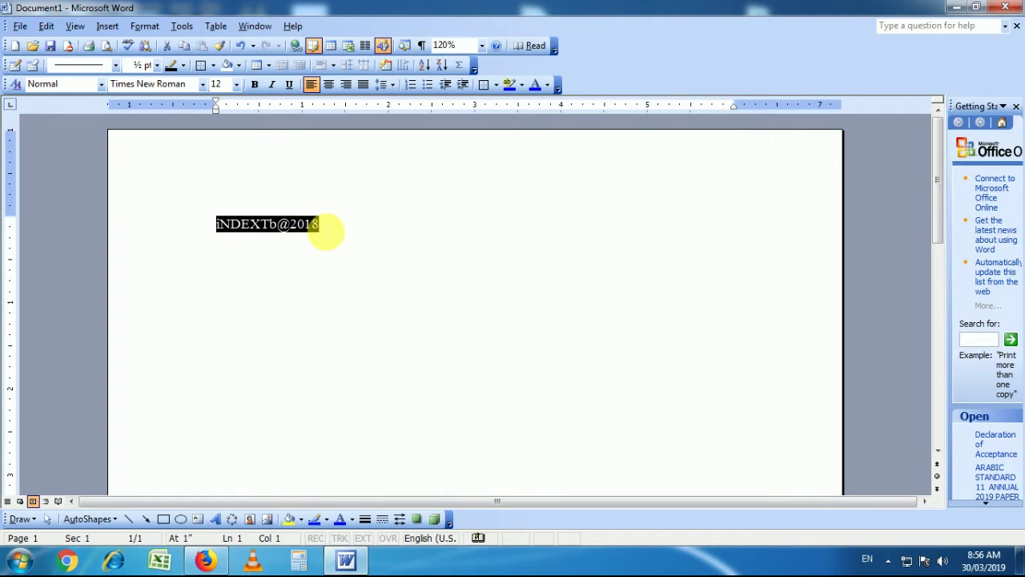
pyautogui.click(216, 564)
pyautogui.click(515, 264)
pyautogui.hotkey('ctrl', 'v')
pyautogui.click(404, 344)
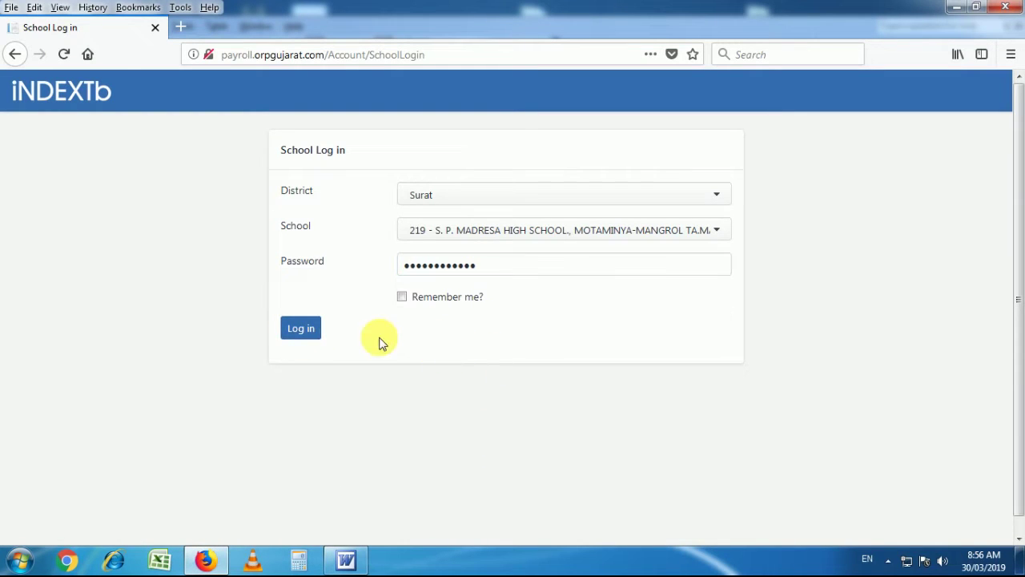
pyautogui.click(303, 328)
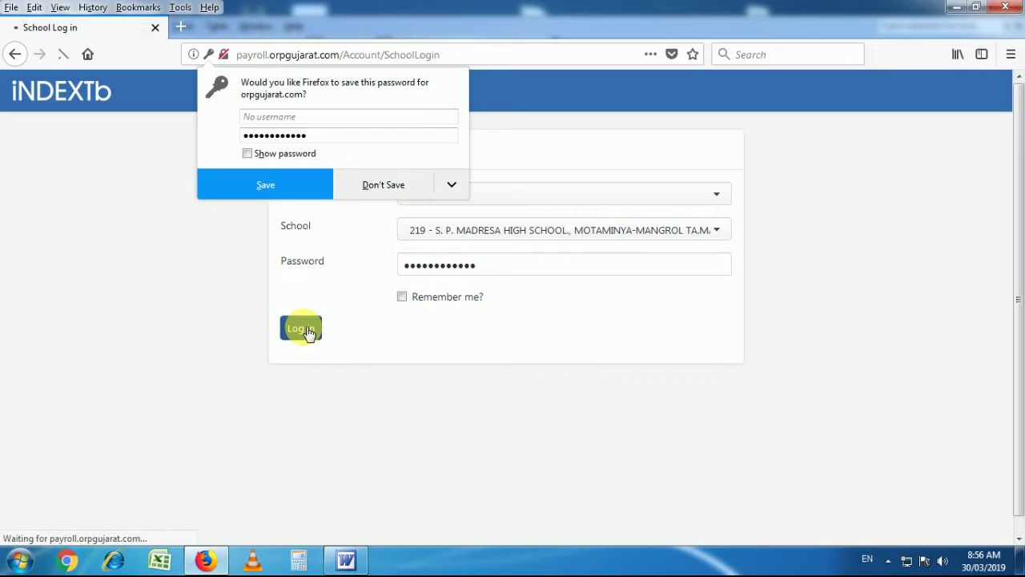
pyautogui.click(368, 185)
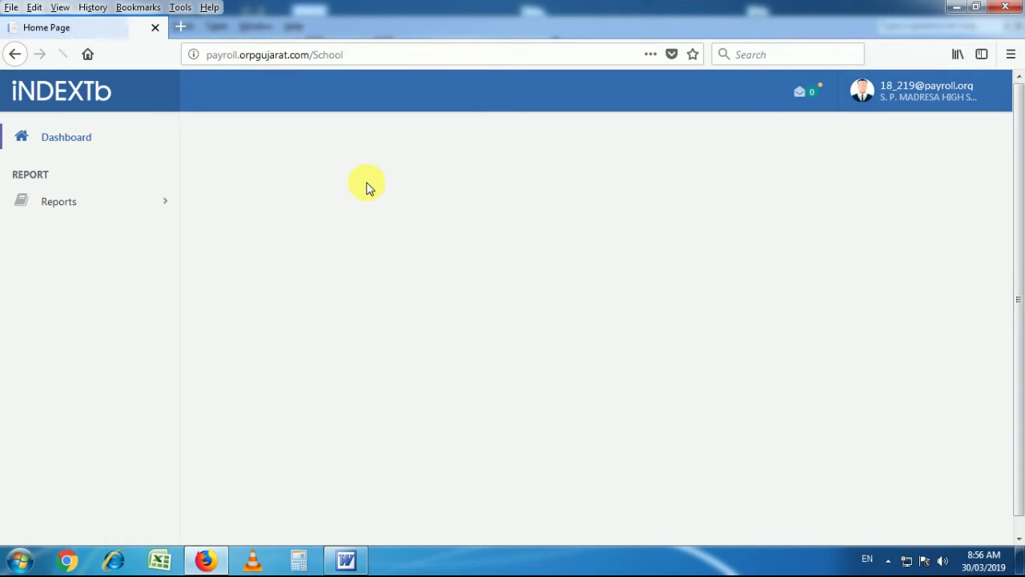
# Open the account's Change Password form and fill in the current password copied from the Word document.
pyautogui.click(912, 105)
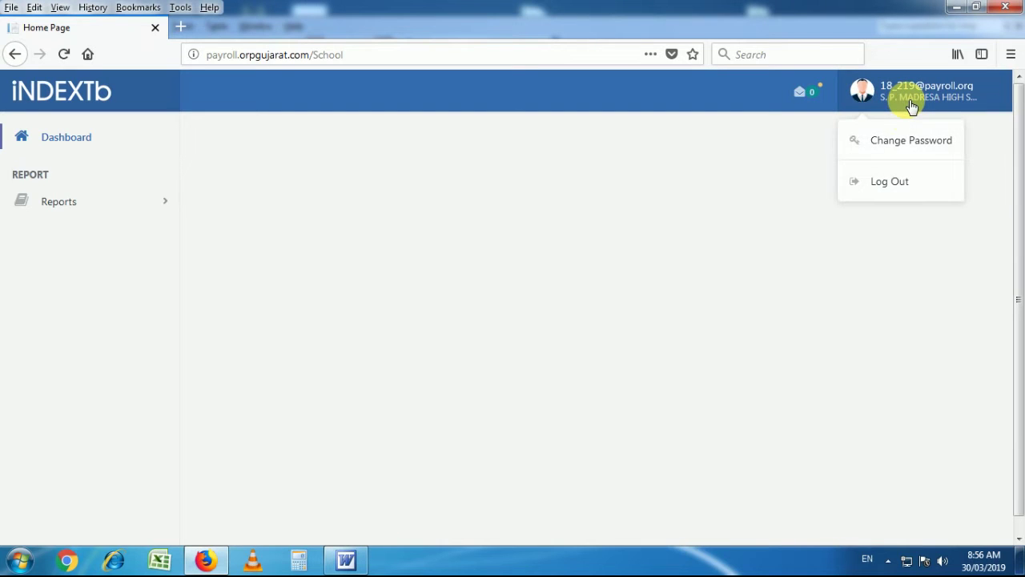
pyautogui.click(913, 142)
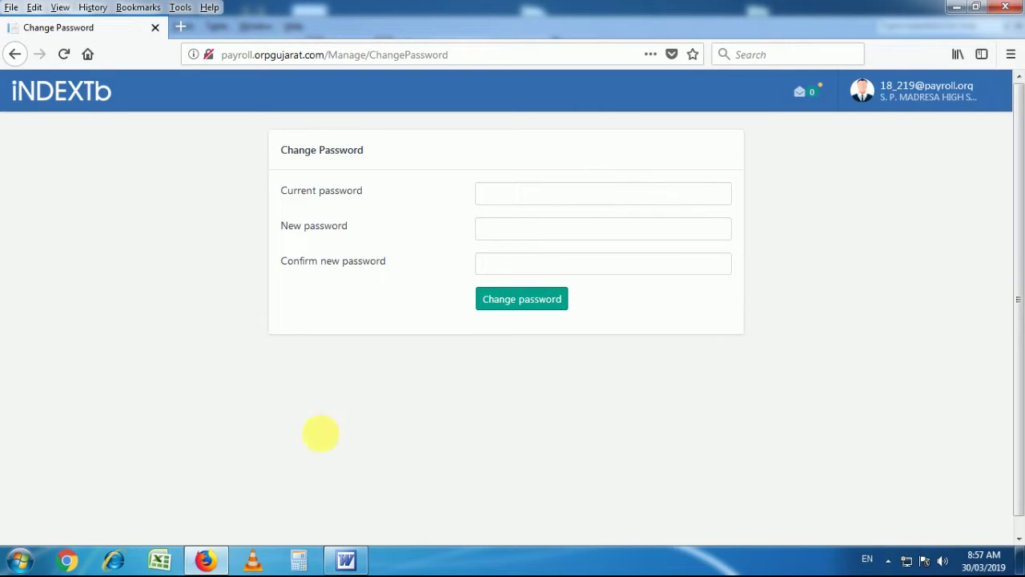
pyautogui.click(346, 559)
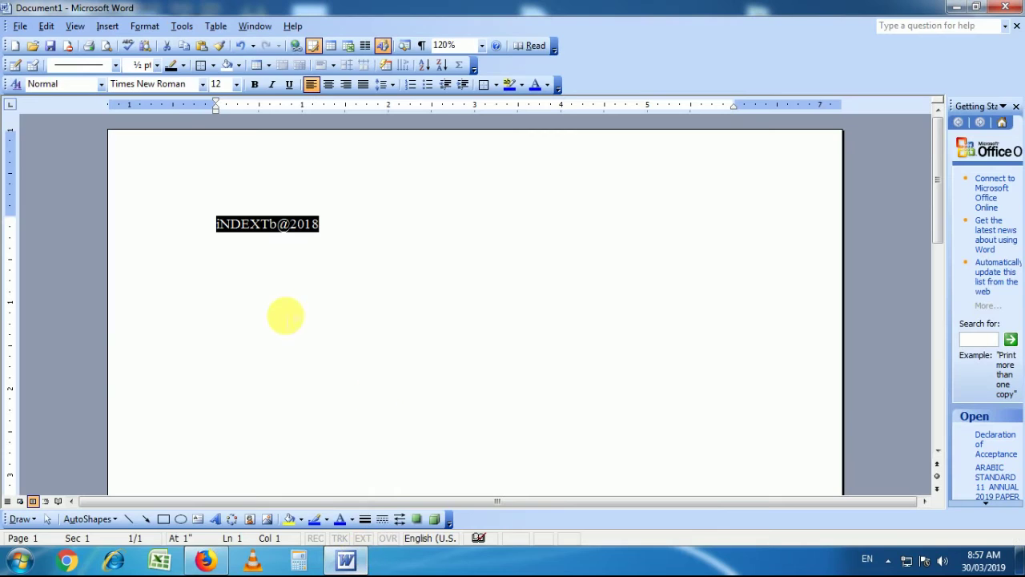
pyautogui.rightClick(264, 232)
pyautogui.click(291, 258)
pyautogui.click(220, 561)
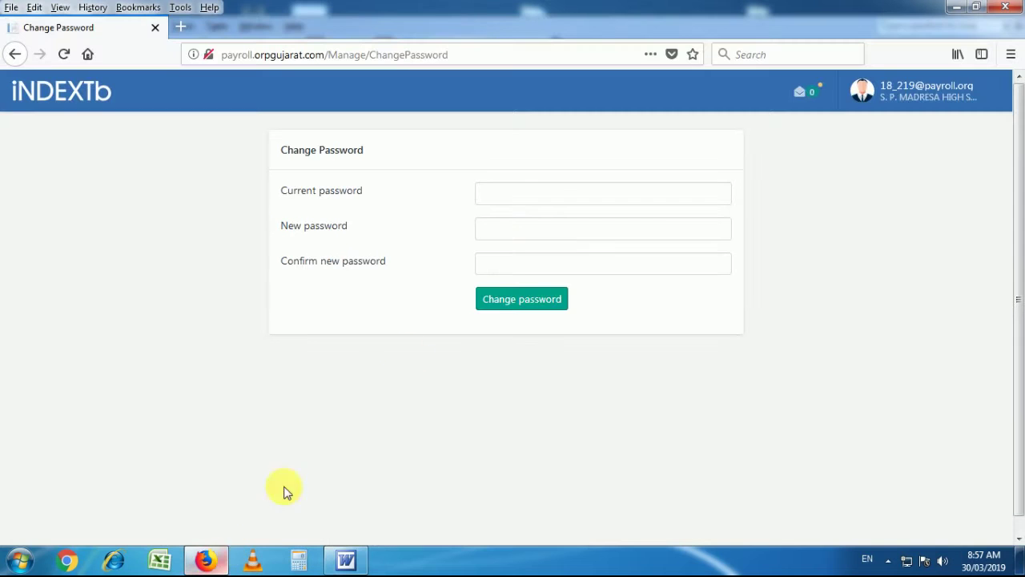
pyautogui.click(549, 194)
pyautogui.hotkey('ctrl', 'v')
pyautogui.click(860, 306)
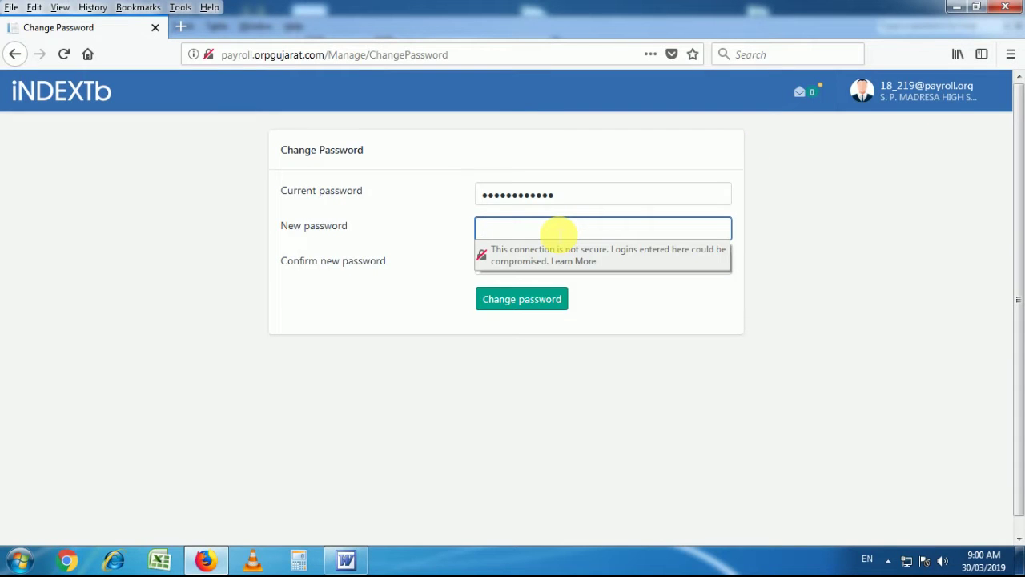
# Enter and confirm the new password, submit the password change, and decline saving it in the browser.
pyautogui.write('••••••••••')
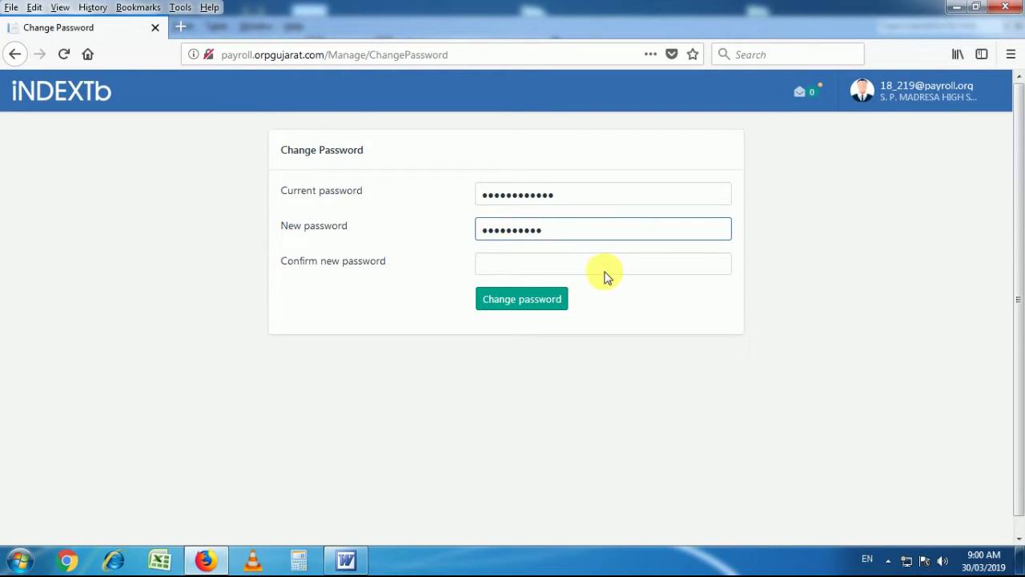
pyautogui.click(600, 267)
pyautogui.hotkey('ctrl', 'v')
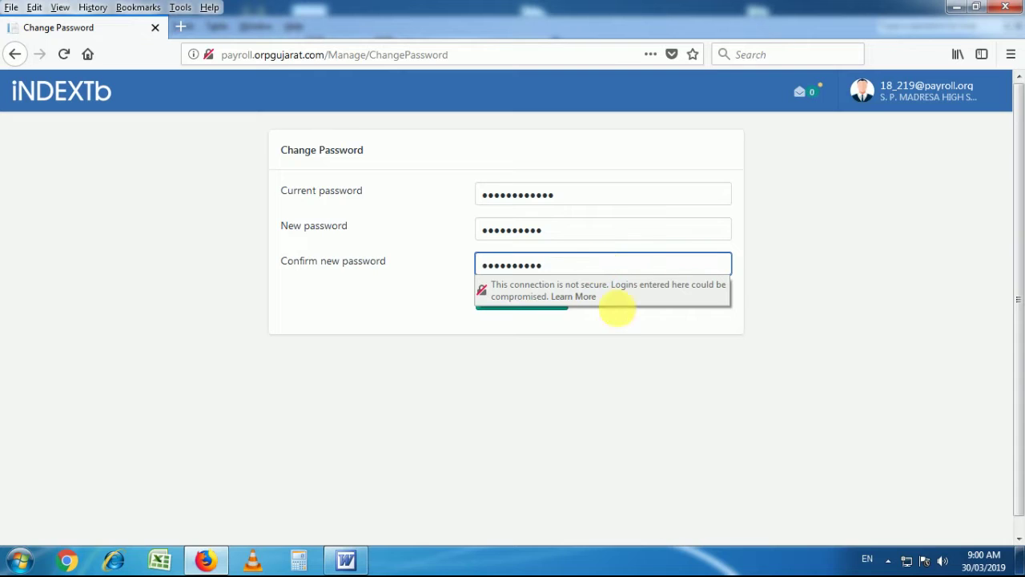
pyautogui.click(627, 318)
pyautogui.click(531, 304)
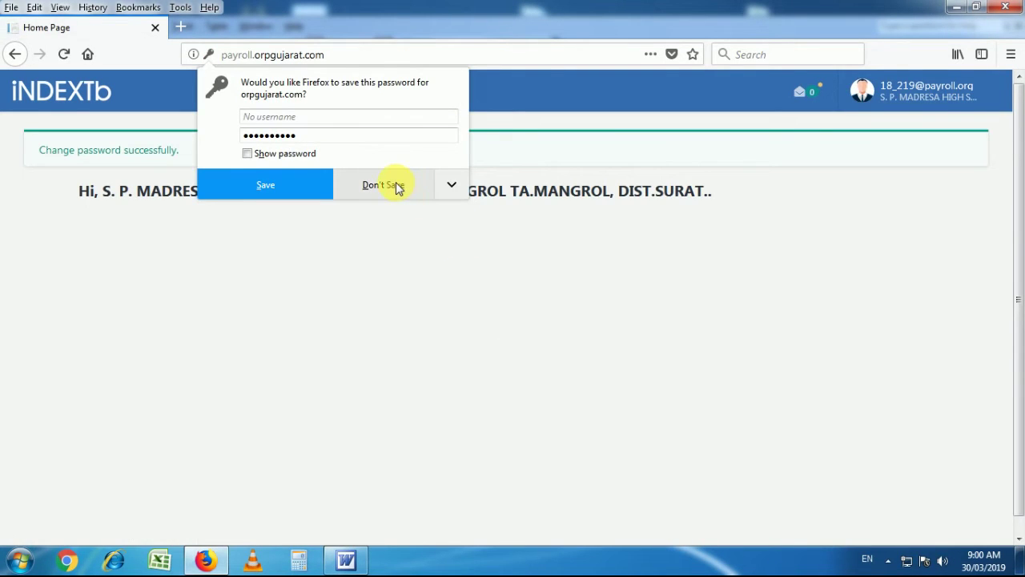
pyautogui.click(397, 187)
# Return to the account dashboard and open the Earning Report form.
pyautogui.click(889, 100)
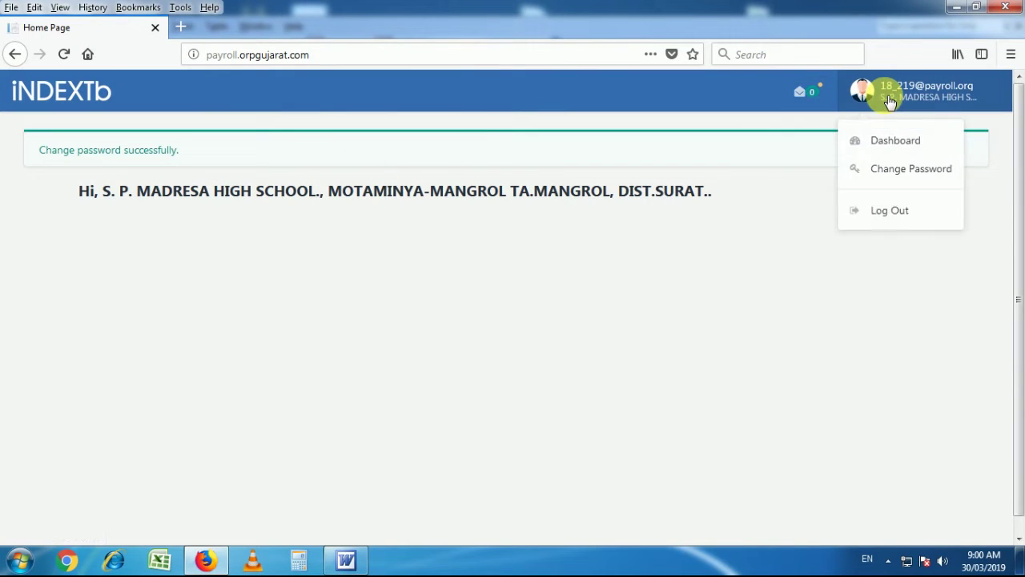
pyautogui.click(905, 154)
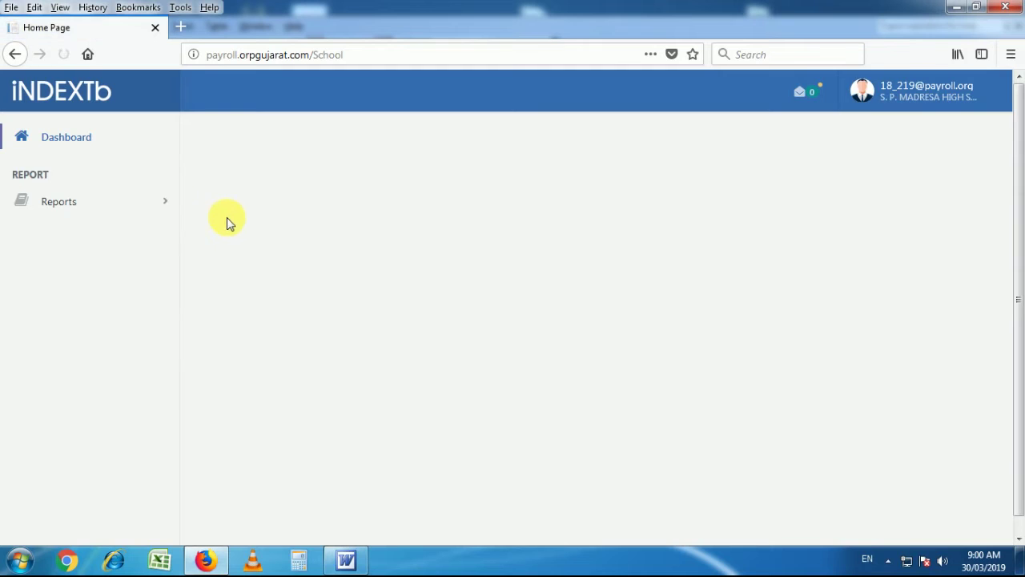
pyautogui.click(160, 208)
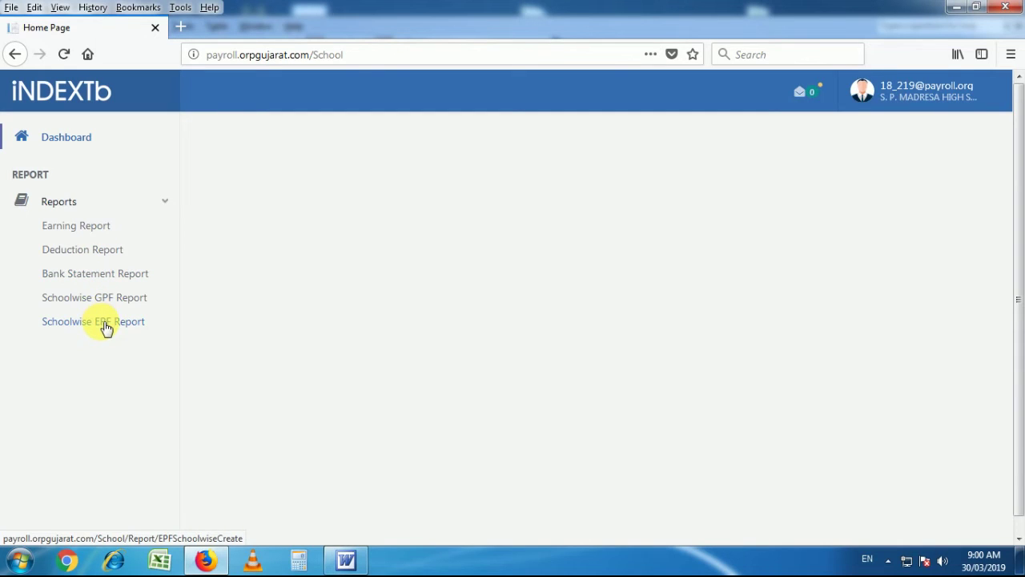
pyautogui.click(91, 232)
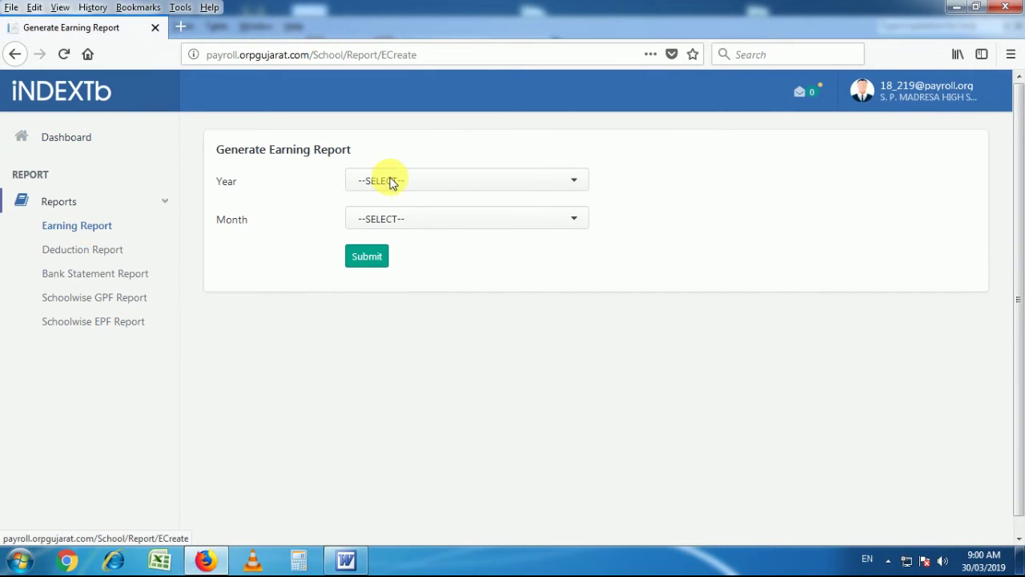
# Submit the earning report request for year 2019 and month March.
pyautogui.click(389, 180)
pyautogui.click(379, 230)
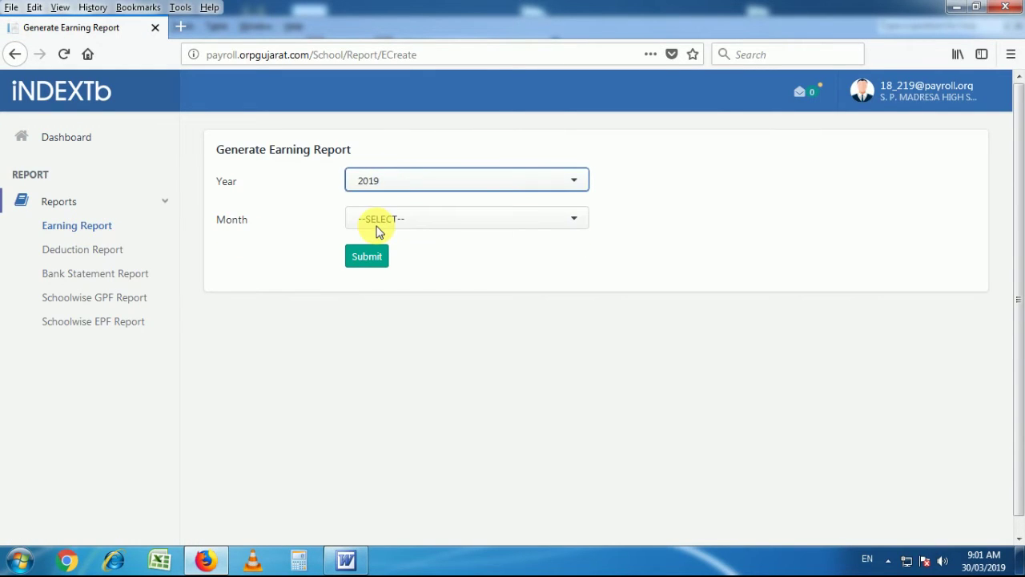
pyautogui.click(416, 220)
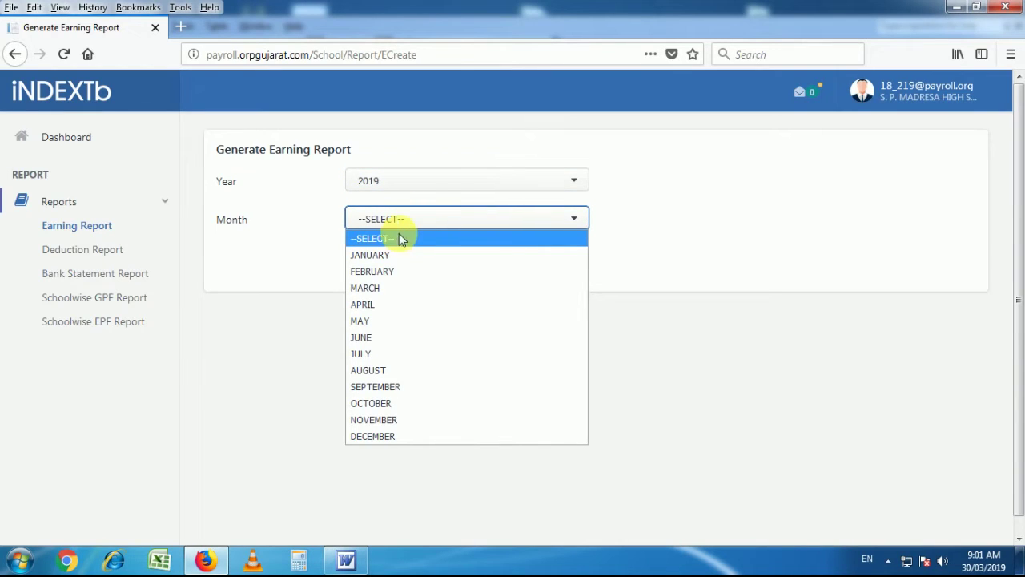
pyautogui.click(383, 288)
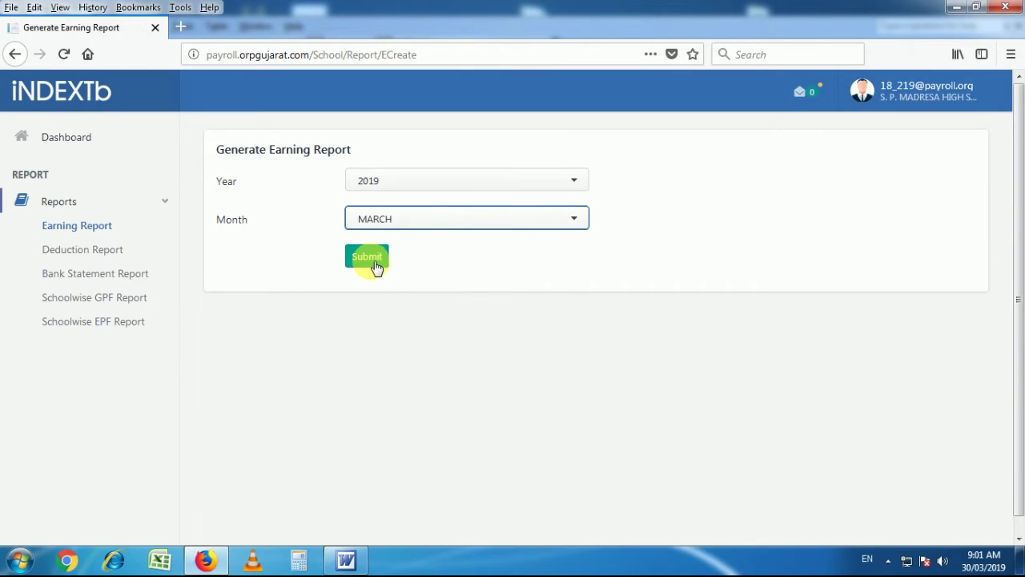
pyautogui.click(371, 263)
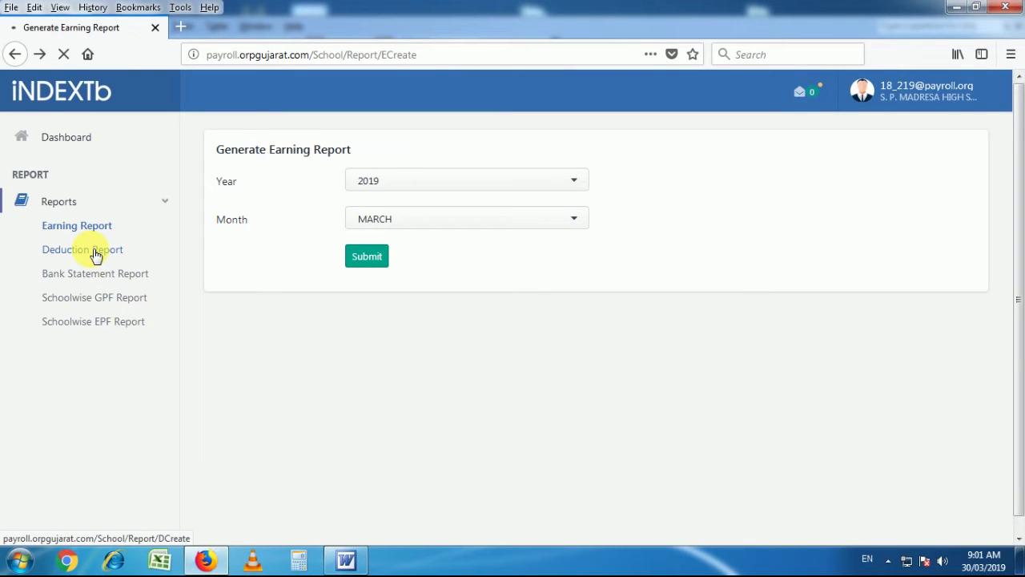
# Request the Deduction Report for year 2019 and month March.
pyautogui.click(419, 181)
pyautogui.click(394, 232)
pyautogui.click(384, 247)
pyautogui.click(377, 316)
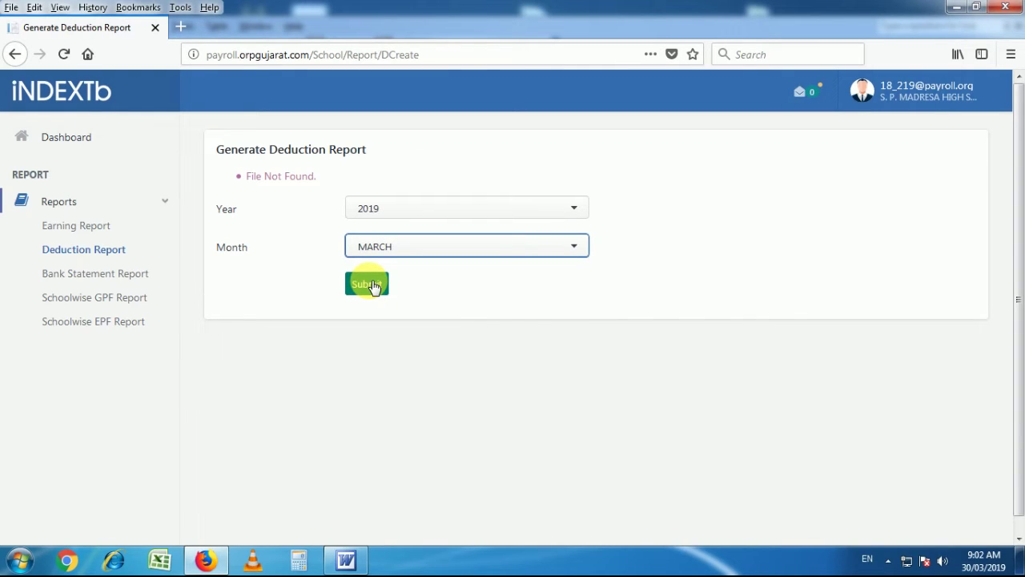
pyautogui.click(373, 287)
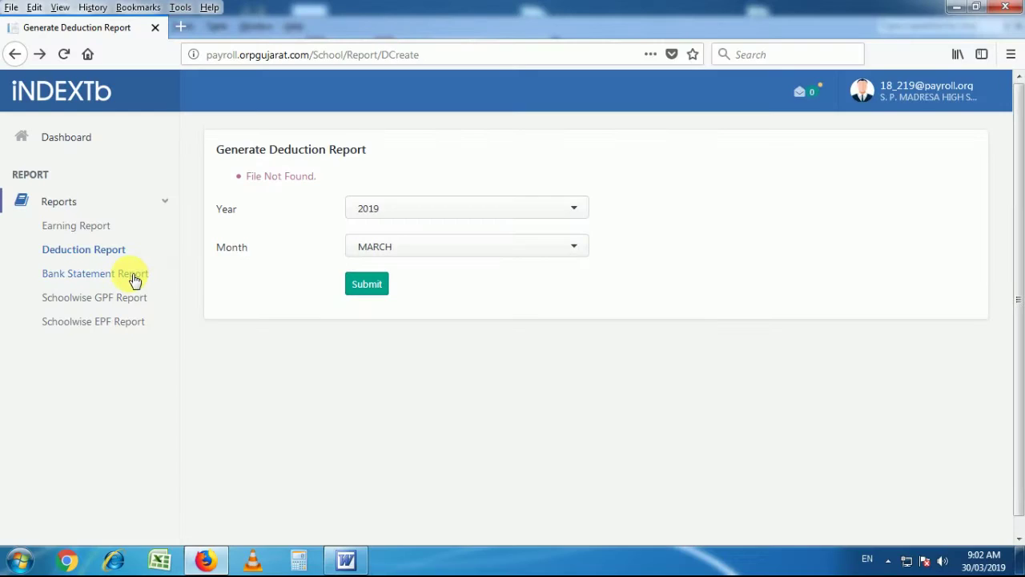
# Open the Bank Statement Report form and submit it for year 2019 and month March.
pyautogui.click(132, 276)
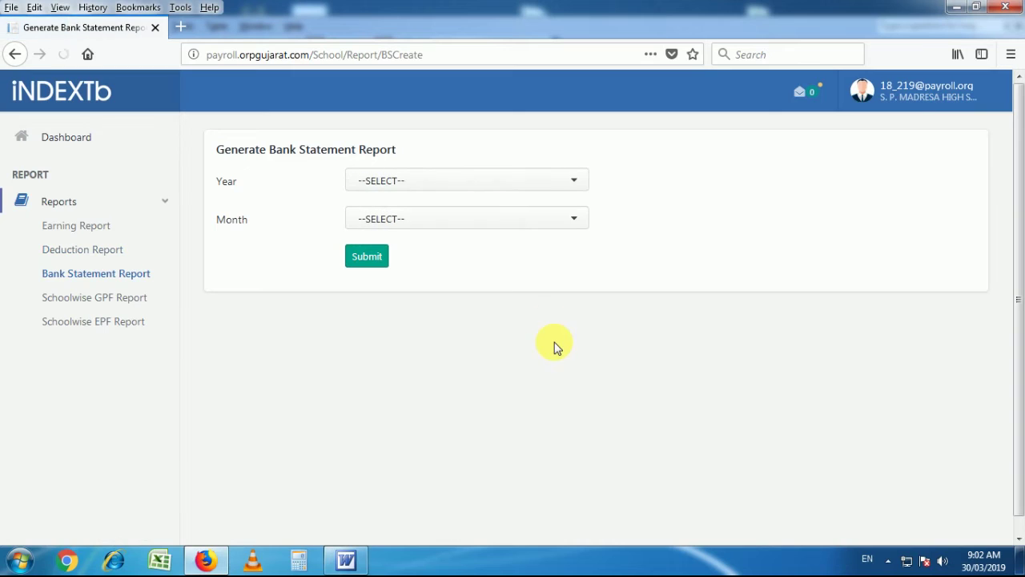
pyautogui.click(440, 181)
pyautogui.click(406, 231)
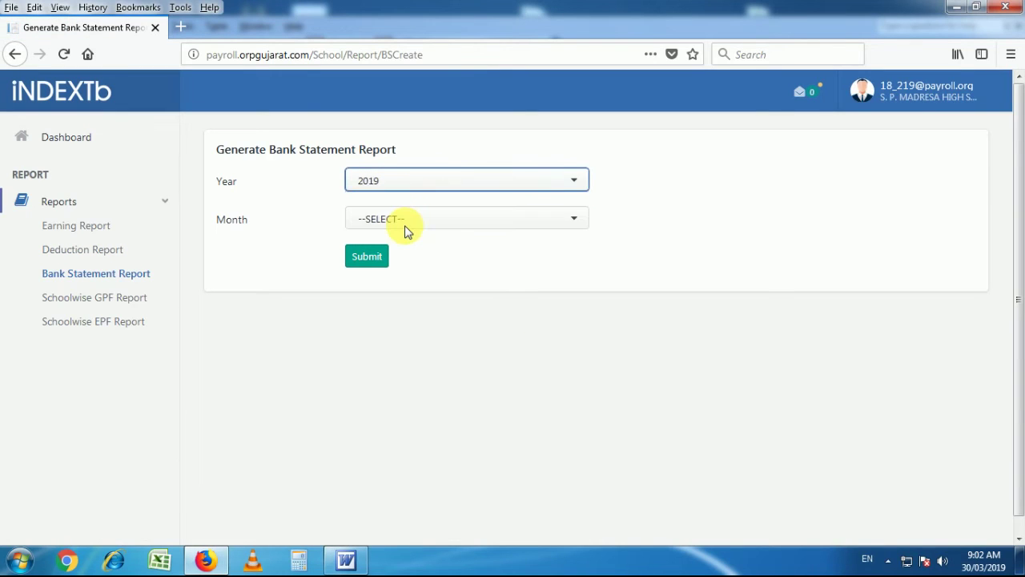
pyautogui.click(407, 231)
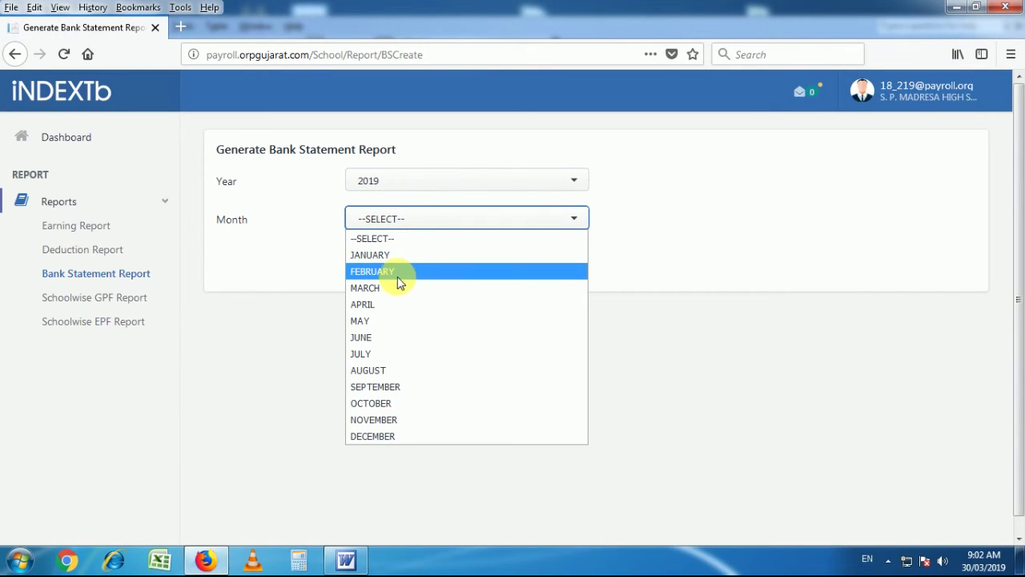
pyautogui.click(393, 290)
pyautogui.click(381, 265)
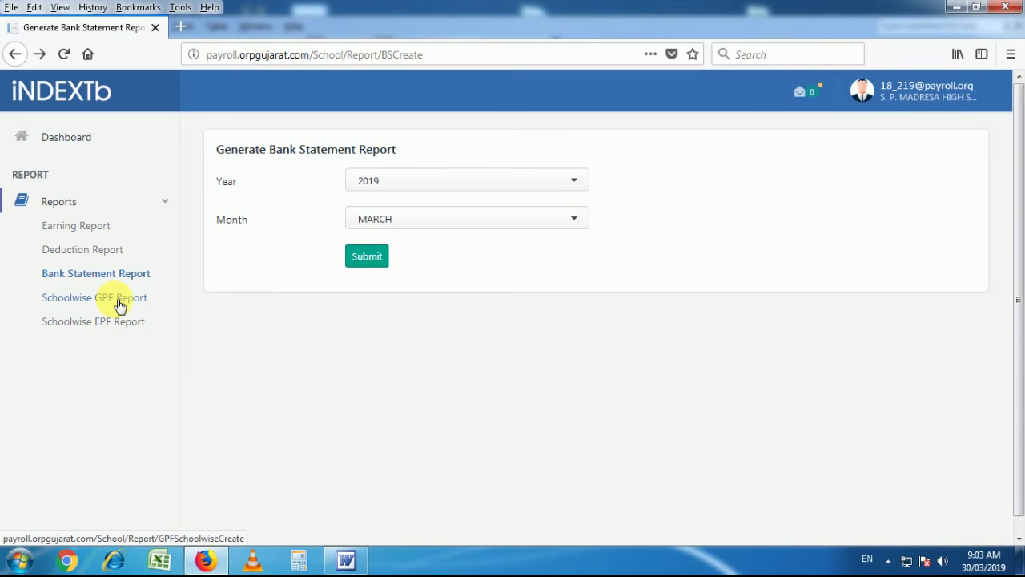
# Open the Schoolwise GPF Report form and generate the report for year 2019 and month March.
pyautogui.click(119, 304)
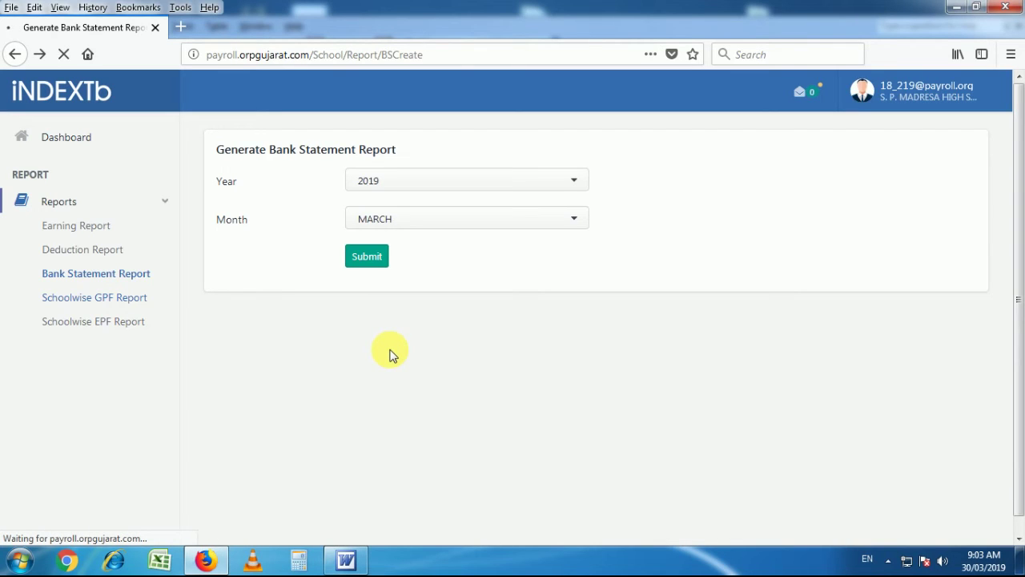
pyautogui.click(404, 184)
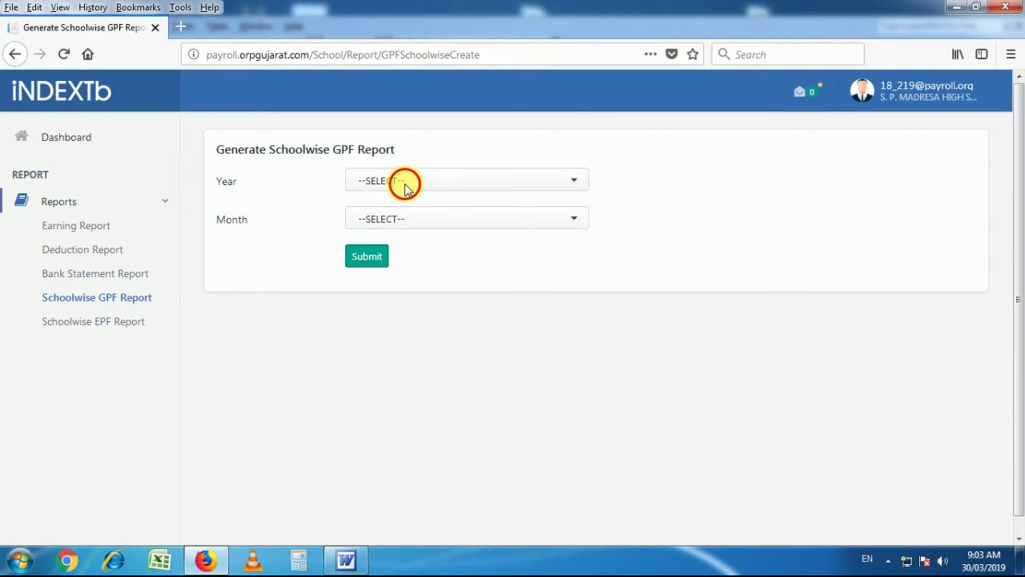
pyautogui.click(362, 234)
pyautogui.click(387, 220)
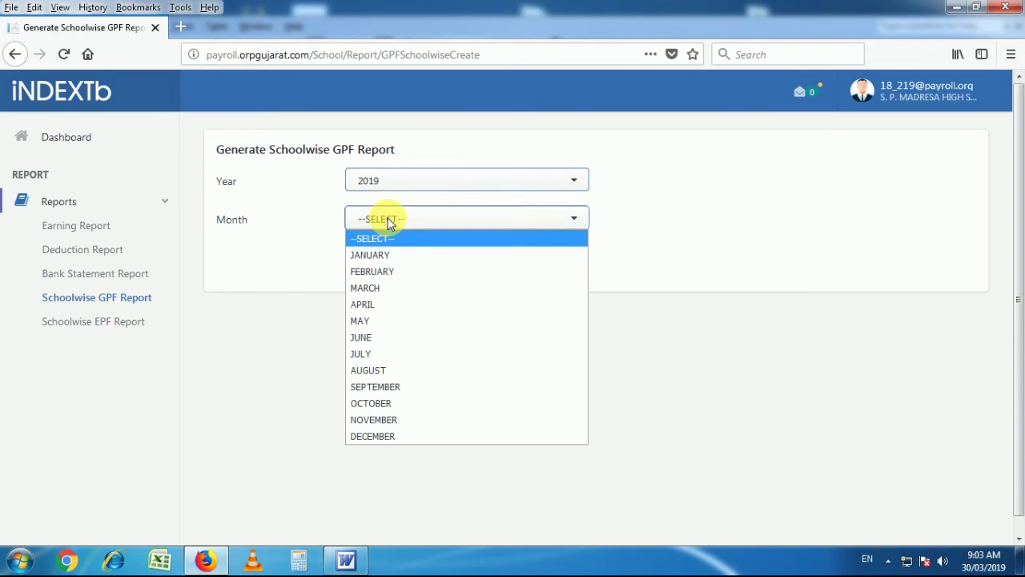
pyautogui.click(376, 290)
pyautogui.click(368, 257)
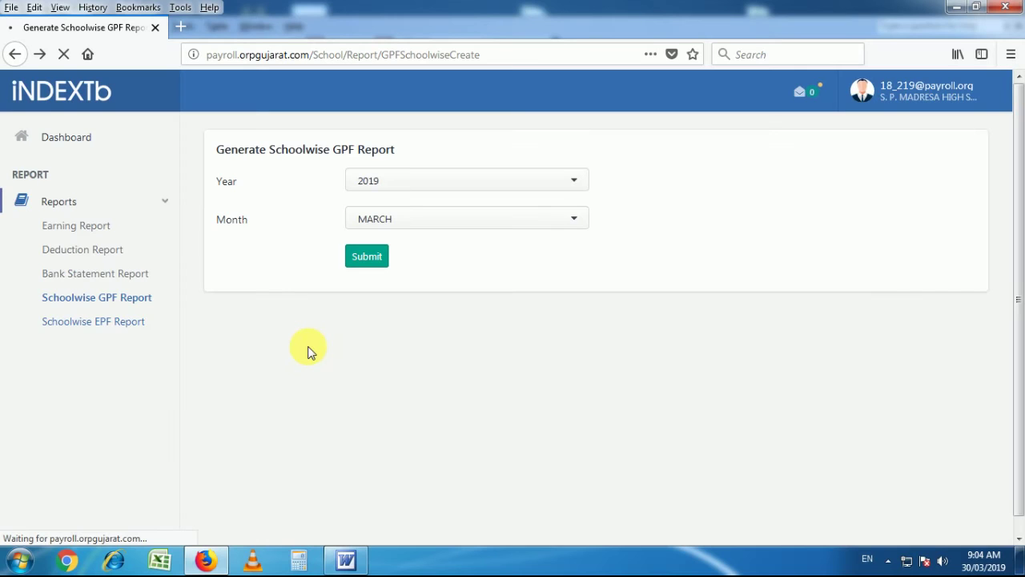
# Generate the Schoolwise EPF Report for year 2019 and month March.
pyautogui.click(387, 181)
pyautogui.click(381, 234)
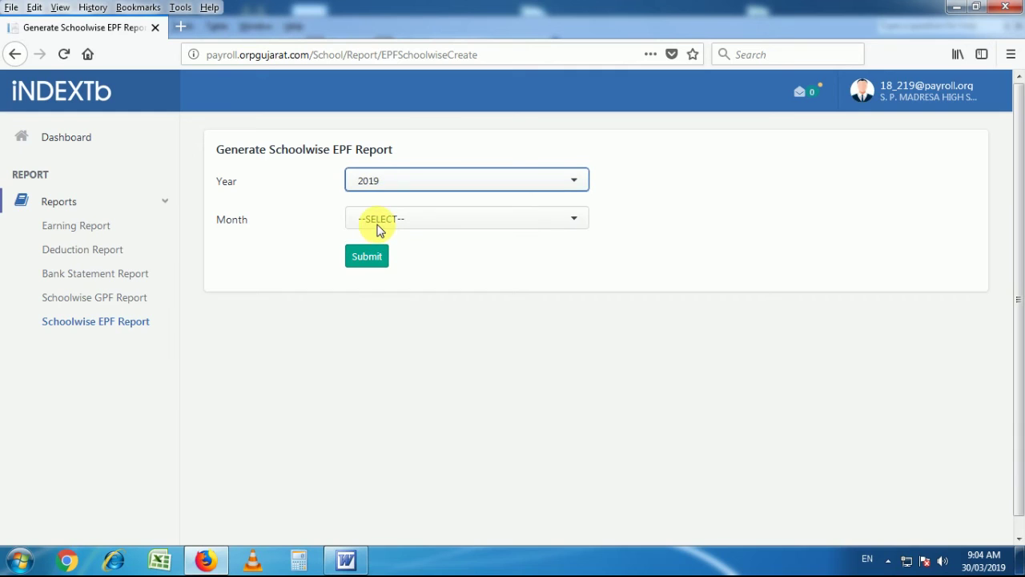
pyautogui.click(380, 228)
pyautogui.click(381, 287)
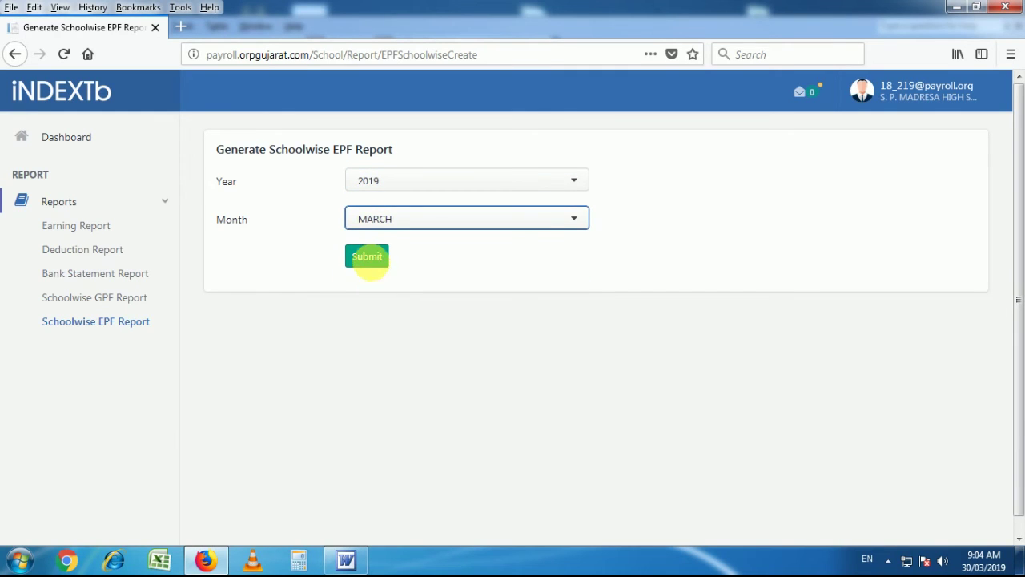
pyautogui.click(374, 263)
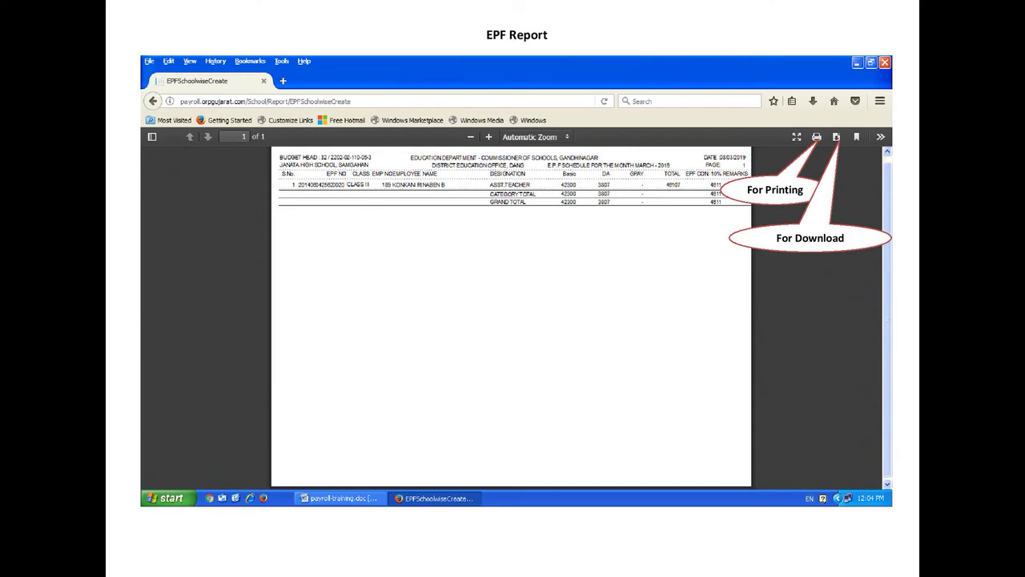